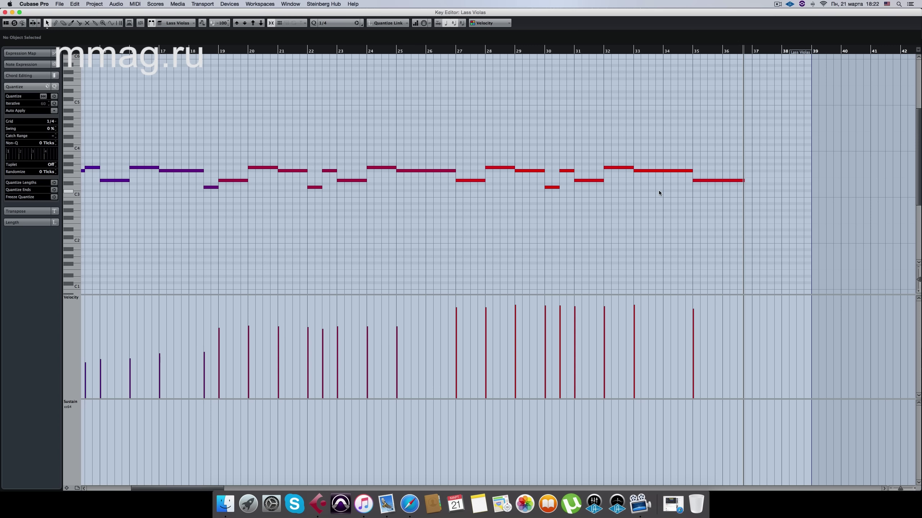
Review the Lass Violas notes, close the key editor and duplicate the Lass Violas track
scroll(650, 198, "left", 5)
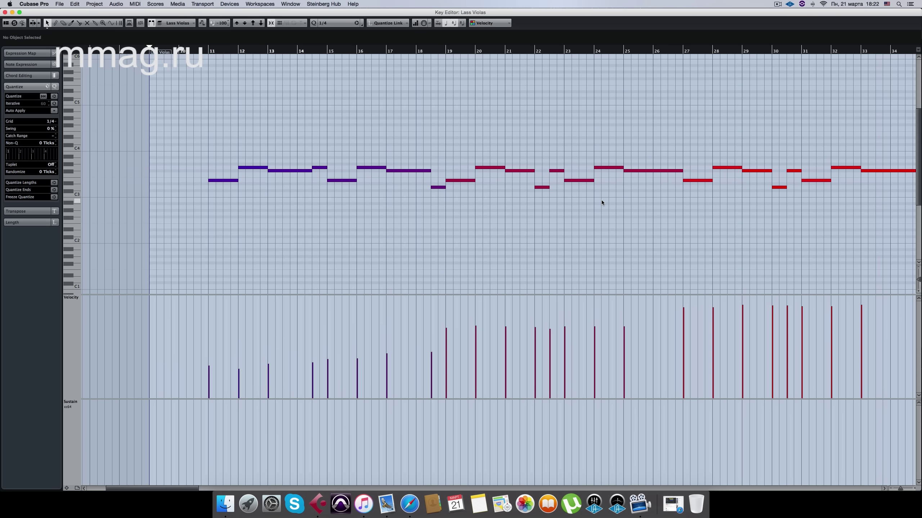
scroll(605, 204, "right", 5)
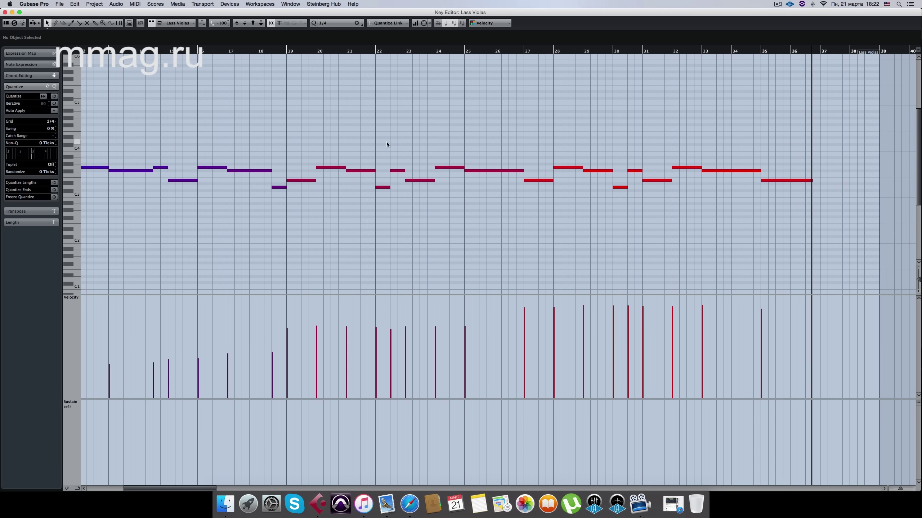
left_click(5, 12)
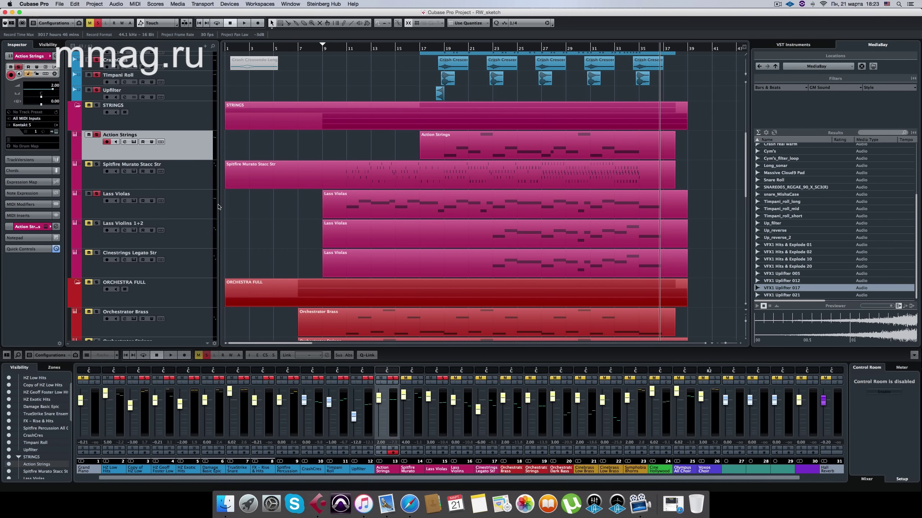
right_click(201, 203)
left_click(264, 227)
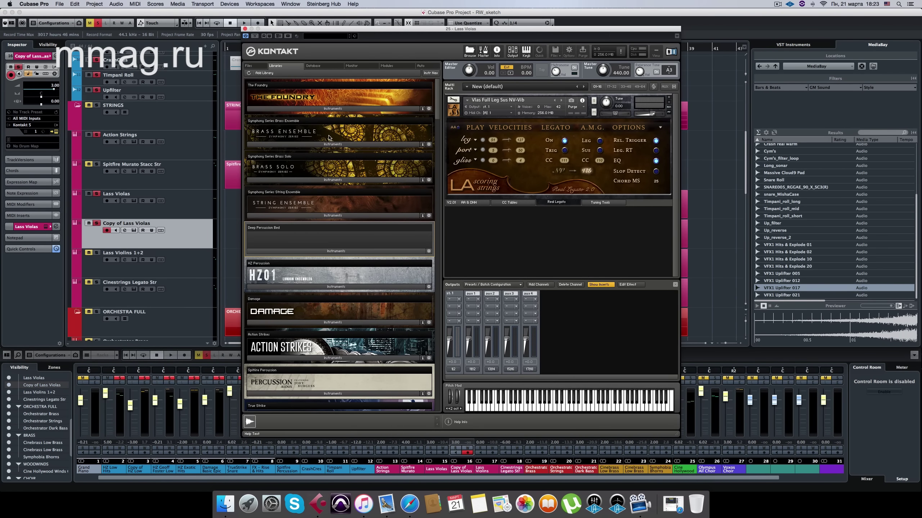
Replace the instrument on the duplicated viola track with Violas from the Symphony Series String Ensemble library and close Kontakt
left_click(309, 216)
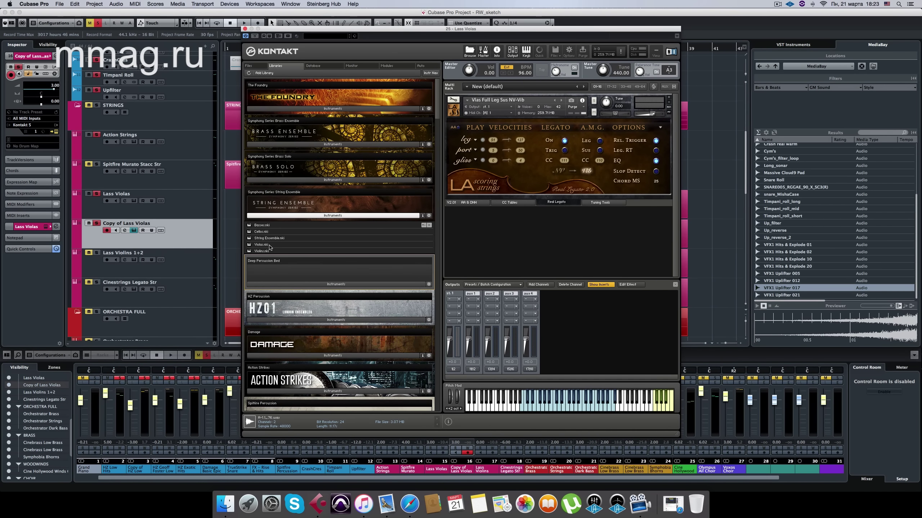
left_click_drag(264, 246, 472, 165)
left_click(511, 161)
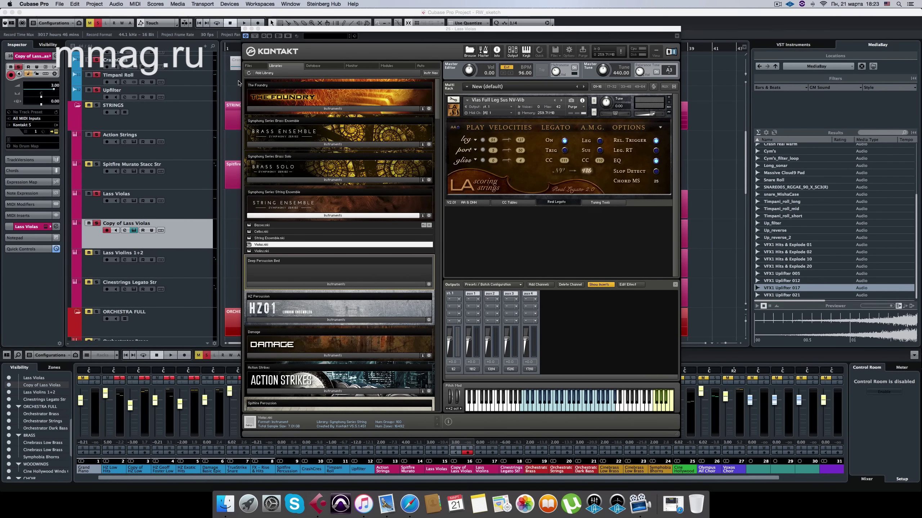
left_click(245, 29)
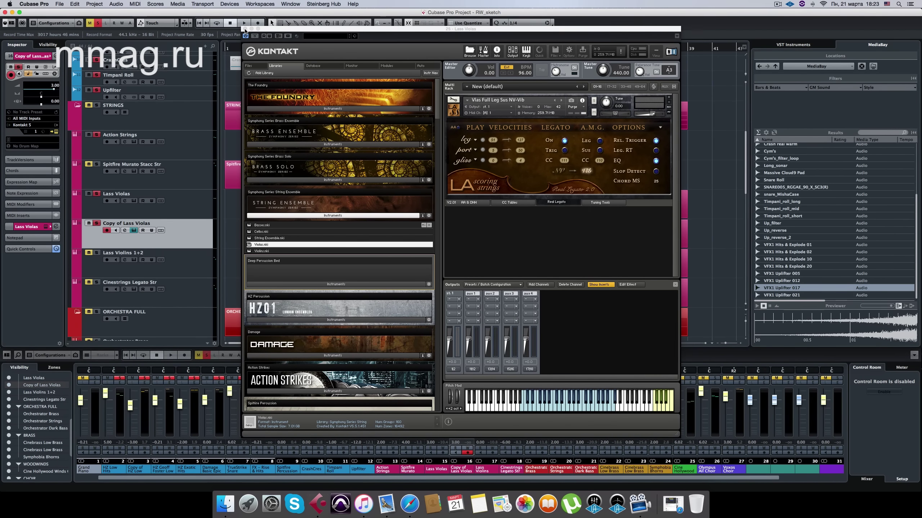
left_click(244, 29)
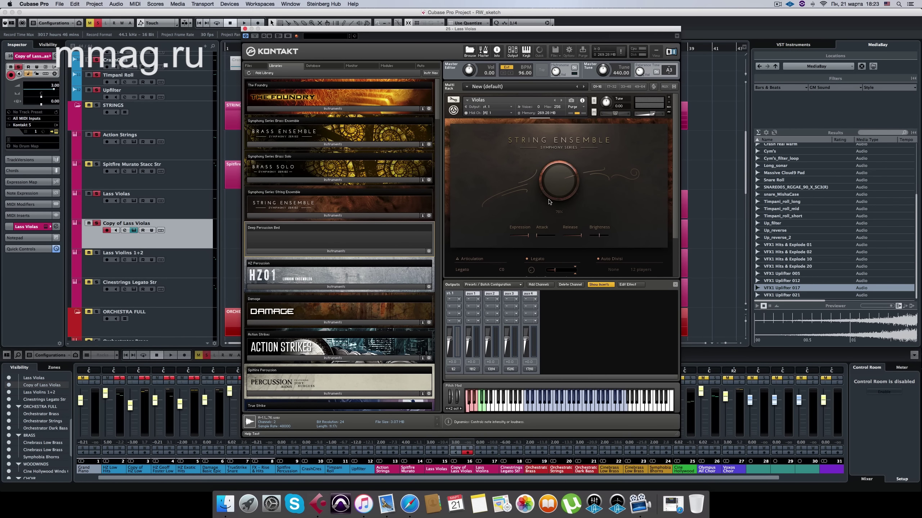
left_click(244, 29)
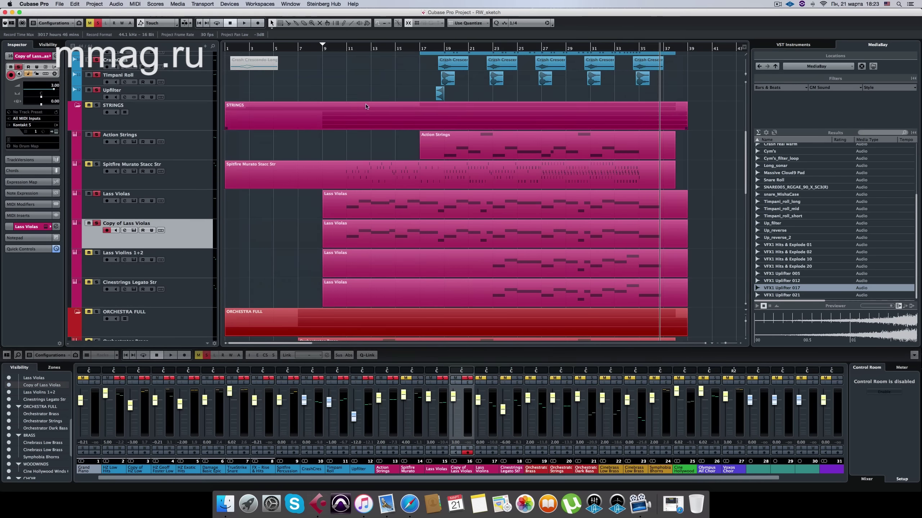
Play the layered violas from bar 9 and from bar 29, toggling the solo of Copy of Lass Violas to compare
left_click(323, 48)
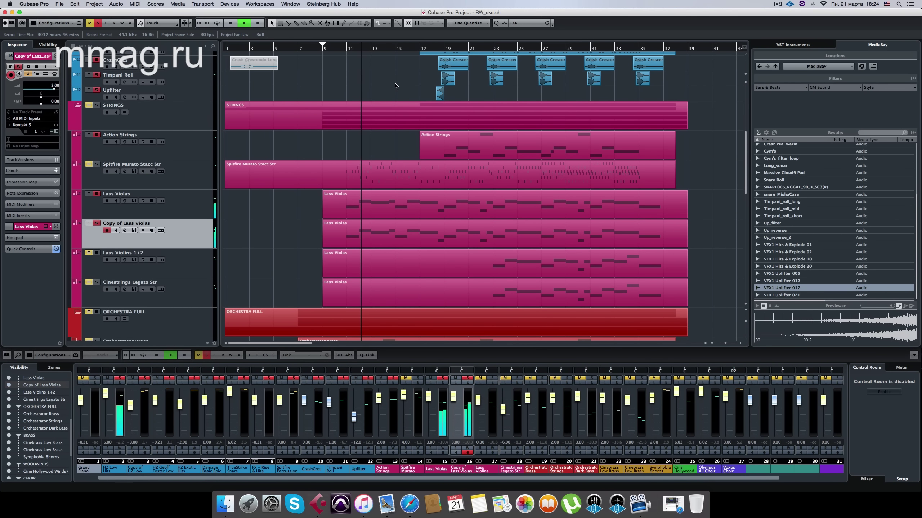
left_click(97, 224)
left_click(98, 224)
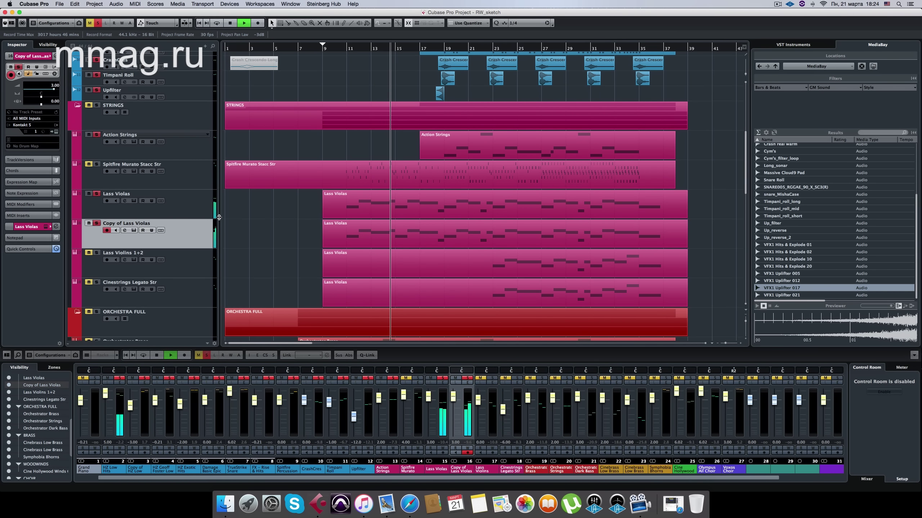
key("space")
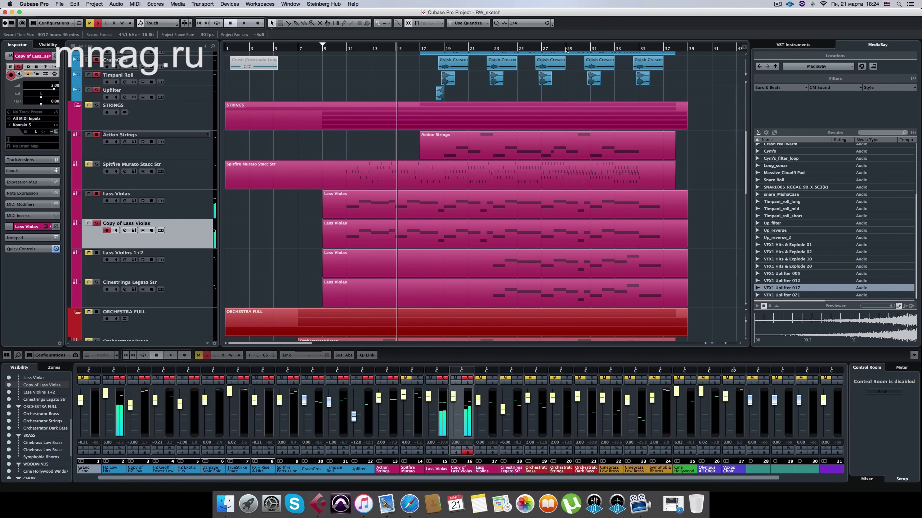
left_click(567, 49)
key("space")
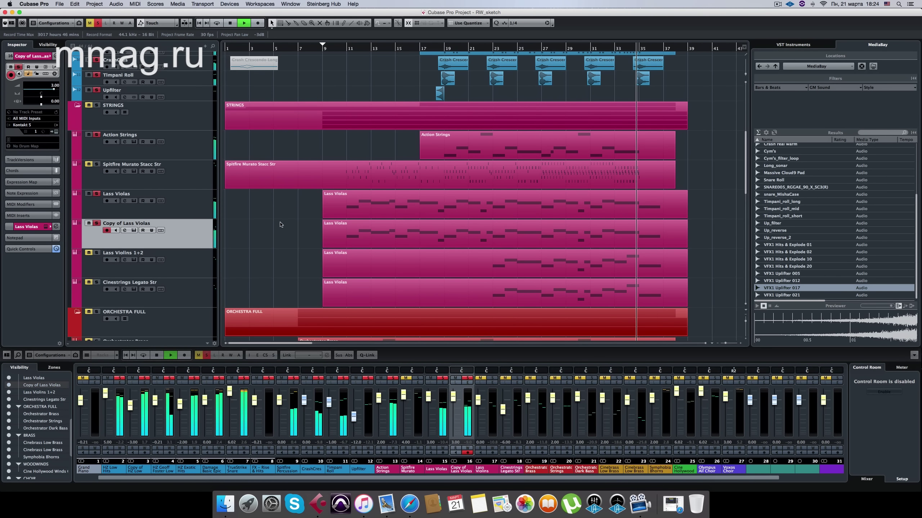
key("space")
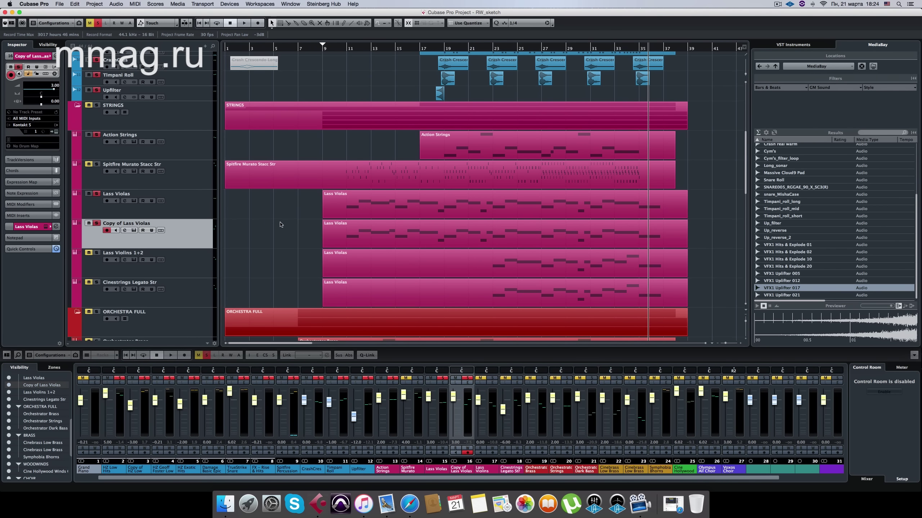
Play from bar 23 and solo the Cinestrings Legato Str track together with Lass Violins 1+2
left_click(493, 48)
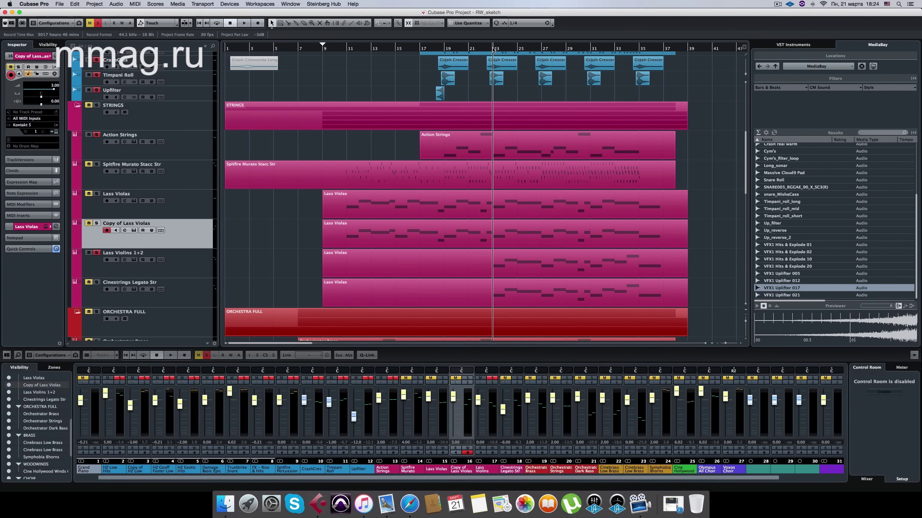
key("space")
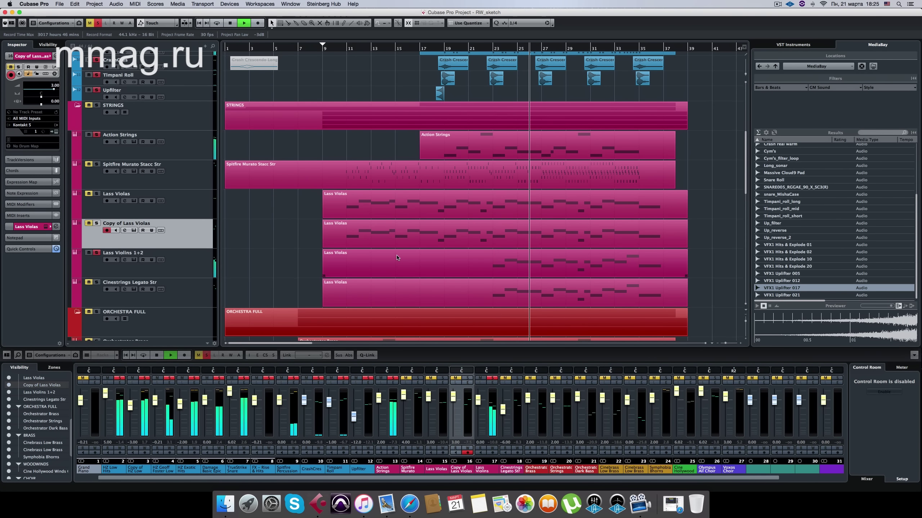
left_click(97, 284)
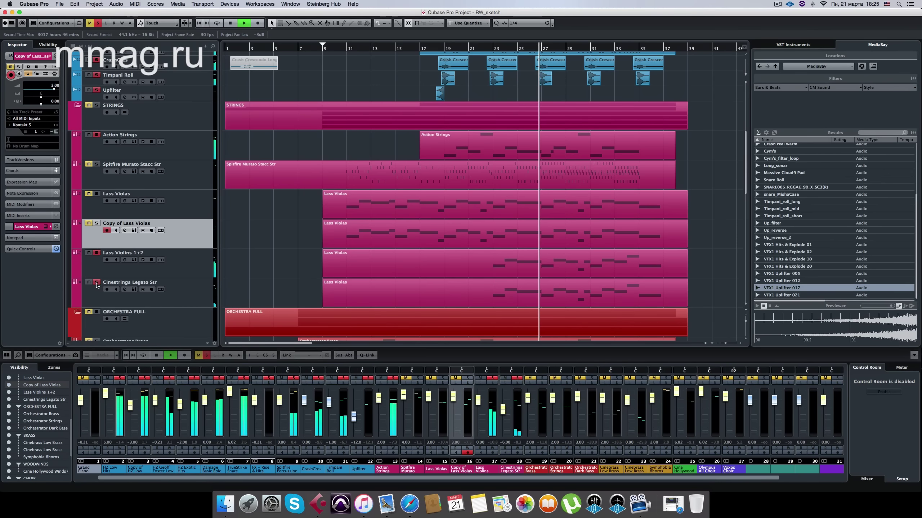
left_click(97, 254)
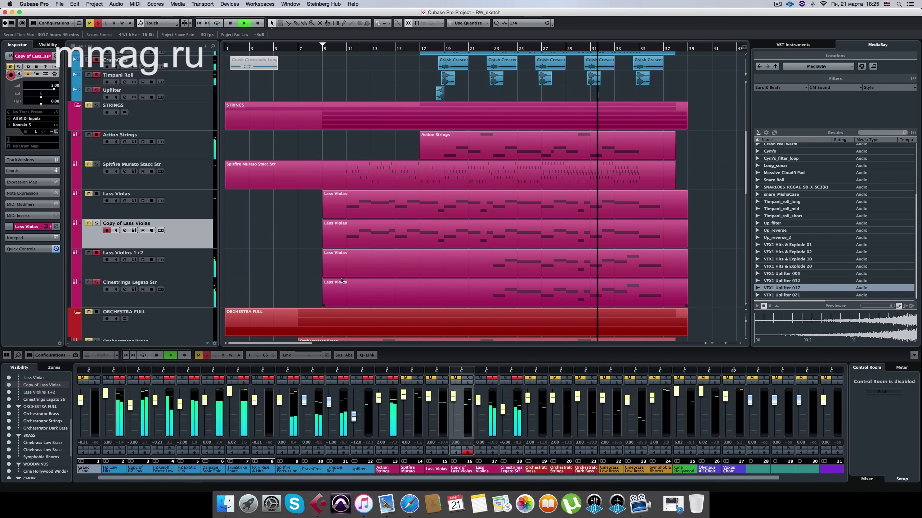
key("space")
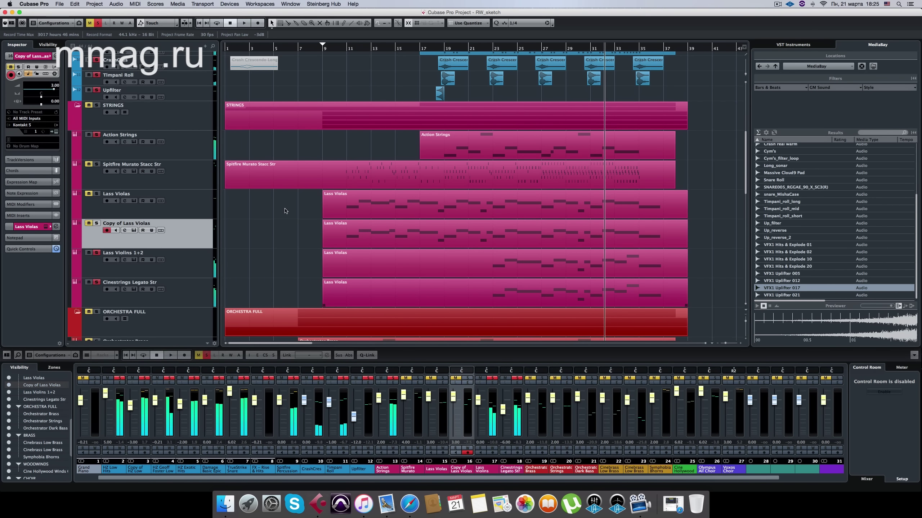
Open the Lass Violins 1+2 part in the key editor and quantize all its notes to the 1/4 grid
left_click(471, 271)
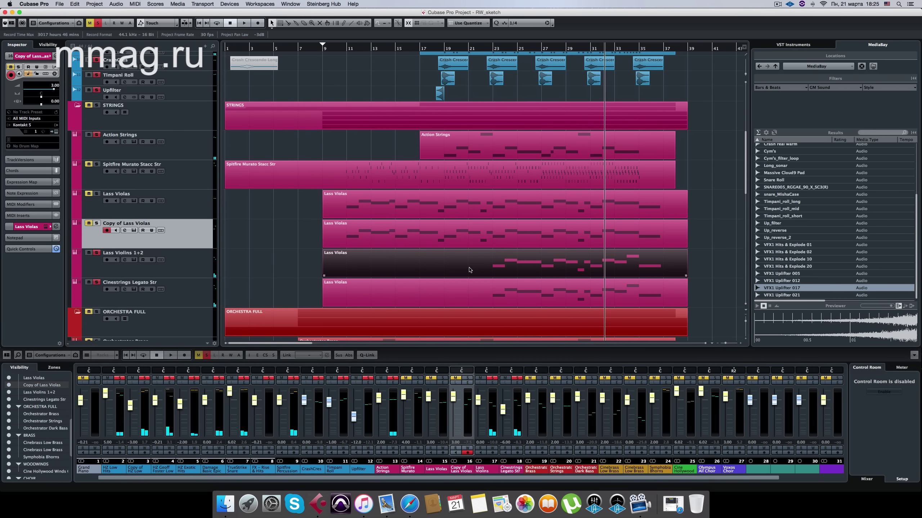
double_click(469, 269)
scroll(435, 216, "right", 7)
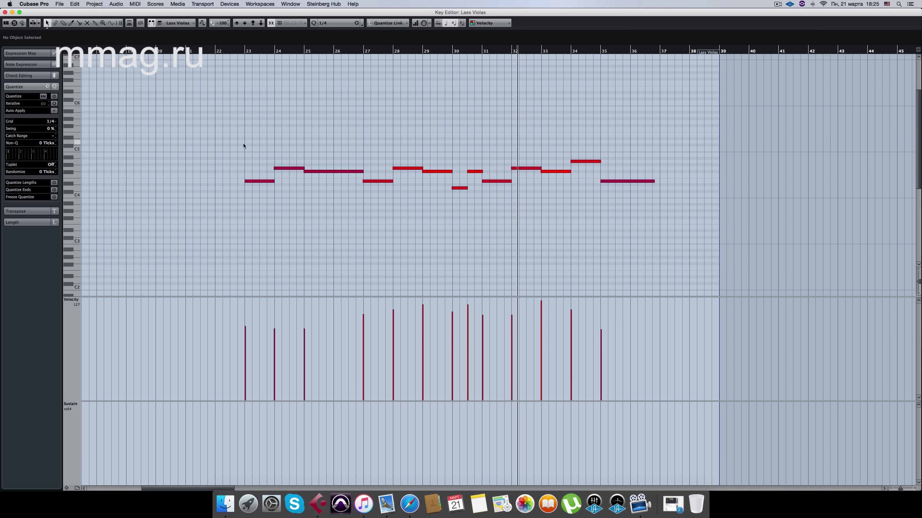
left_click(243, 52)
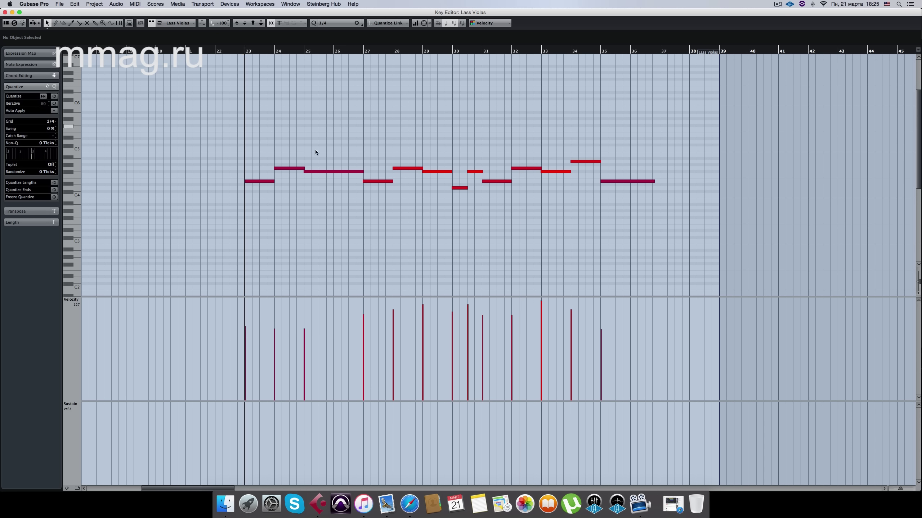
left_click_drag(215, 128, 686, 235)
key("q")
key("shift+q")
Delete the high note at bar 34, extend the bar 33 F#4 note to bar 35 and close the key editor
left_click(638, 207)
left_click(584, 162)
key("Delete")
left_click_drag(570, 171, 599, 172)
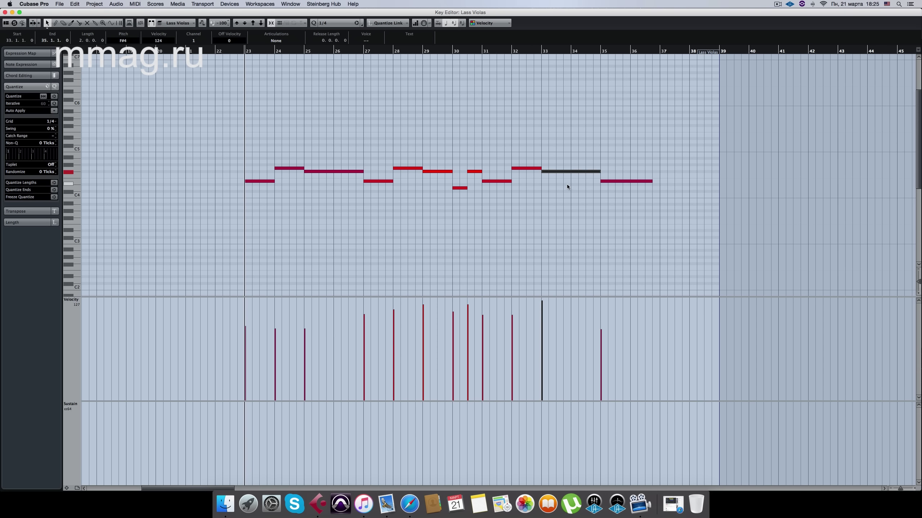
left_click(567, 187)
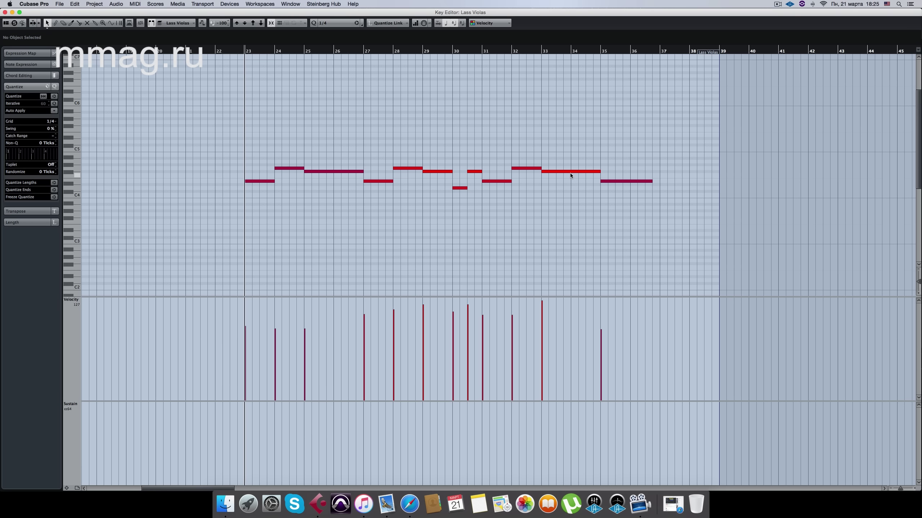
left_click(5, 12)
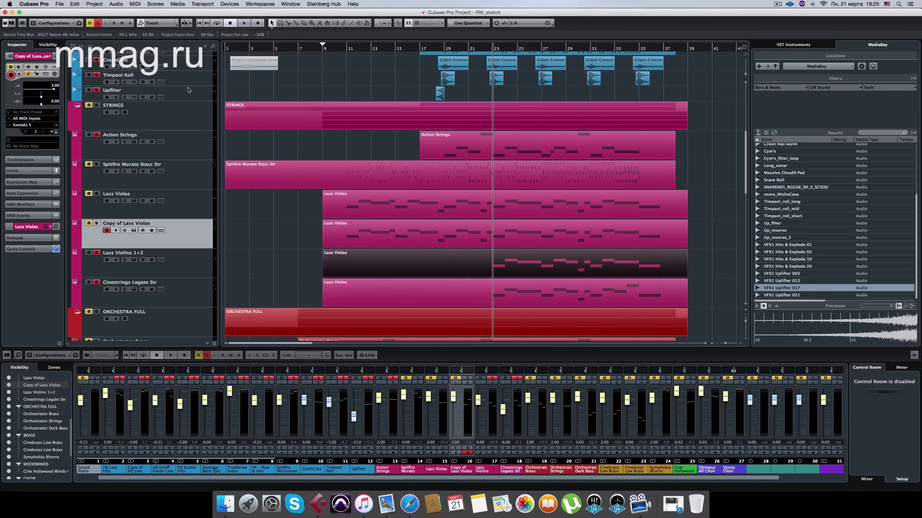
During playback, even out the velocities of the Lass Violins 1+2 notes from bar 27 to bar 35 at a high level
key("space")
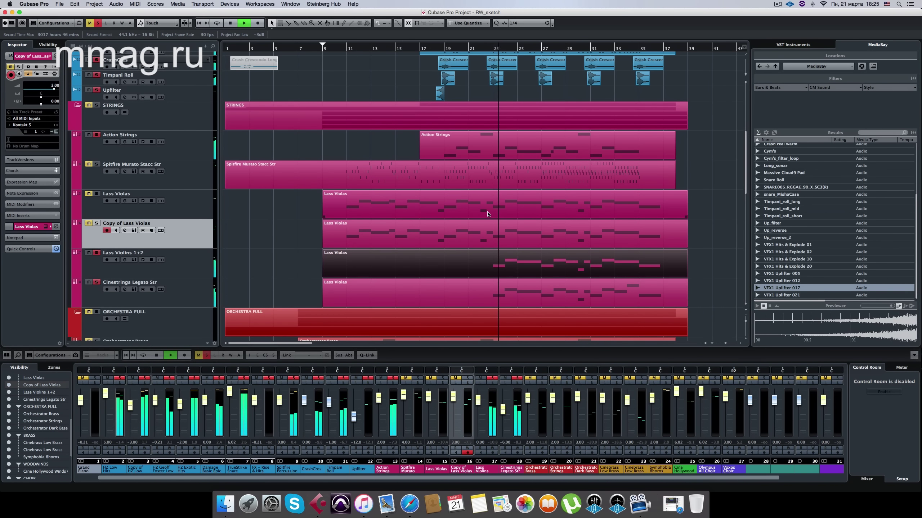
double_click(488, 213)
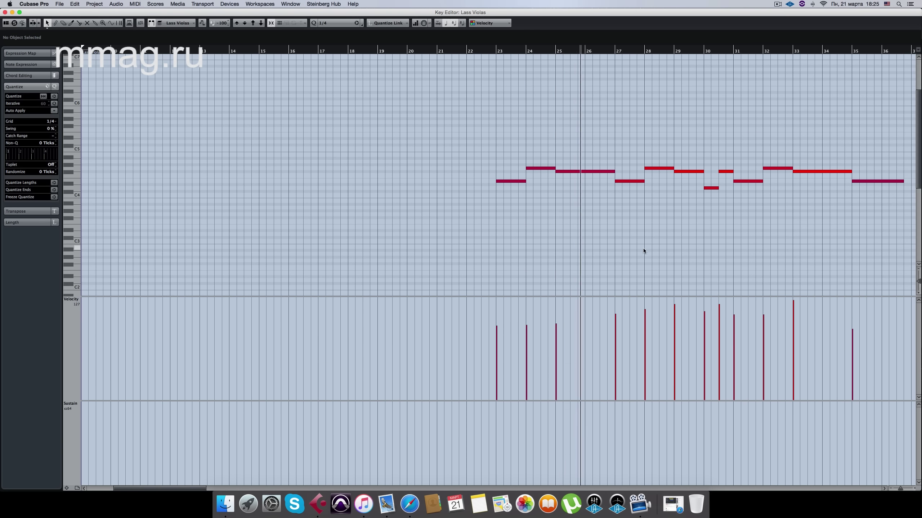
scroll(643, 248, "right", 3)
left_click(516, 307)
left_click(573, 307)
left_click(603, 308)
left_click(618, 307)
left_click(633, 308)
left_click(663, 308)
left_click(692, 306)
left_click(752, 310)
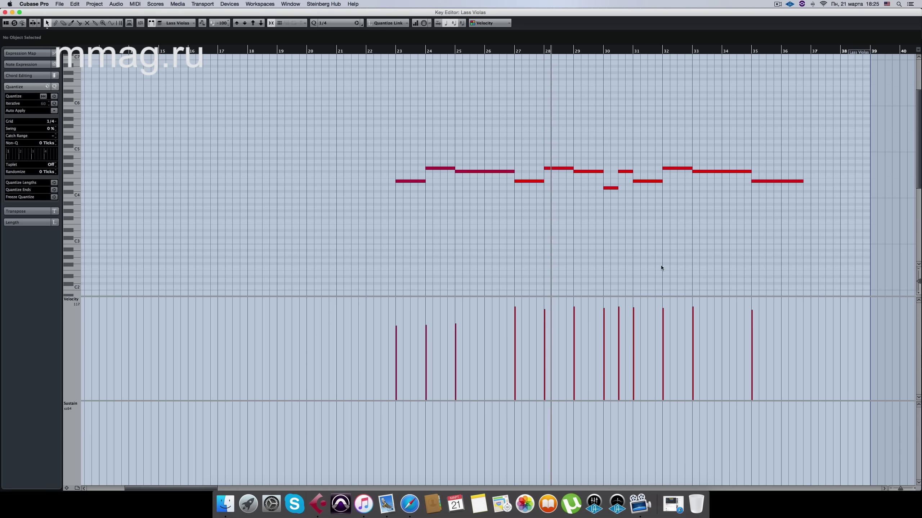
left_click(5, 13)
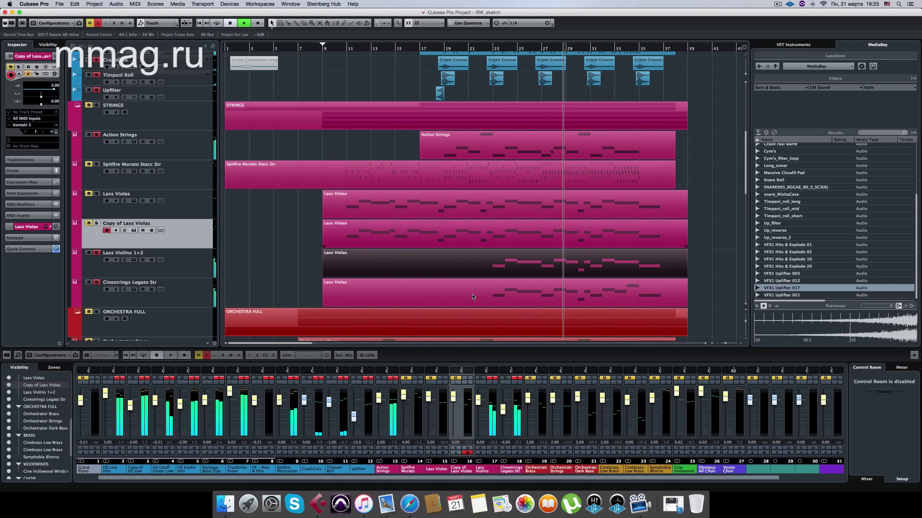
key("space")
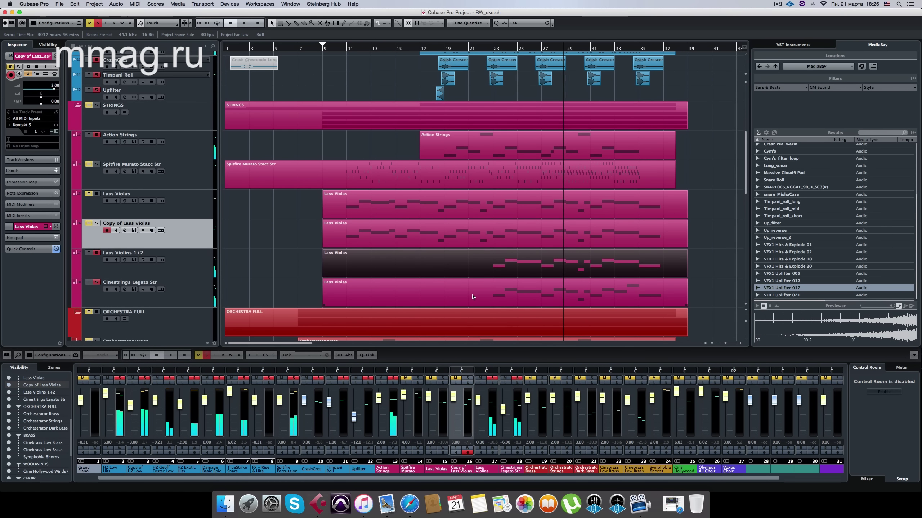
Replace the part on the Cinestrings Legato Str track with a copy of the edited Lass Violins 1+2 part
left_click(472, 297)
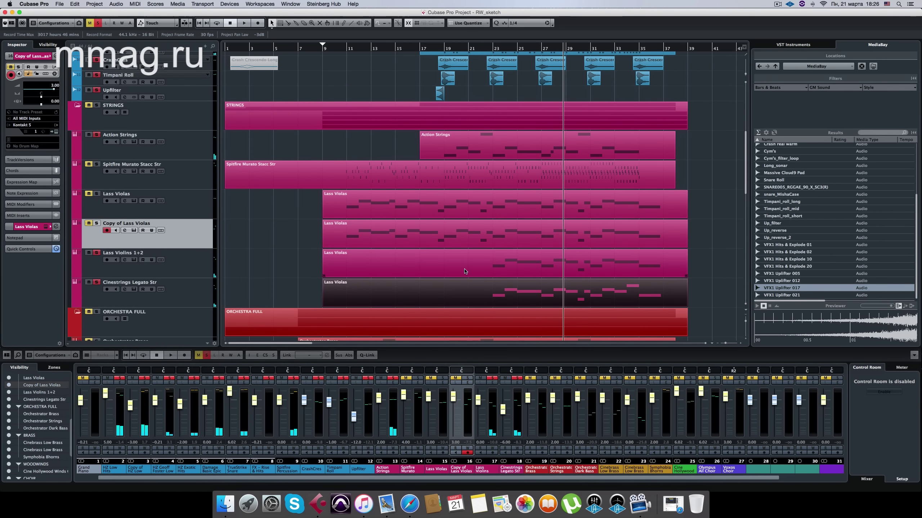
key("Delete")
left_click(463, 270)
key("super+d")
left_click_drag(602, 268, 233, 301)
scroll(305, 289, "left", 6)
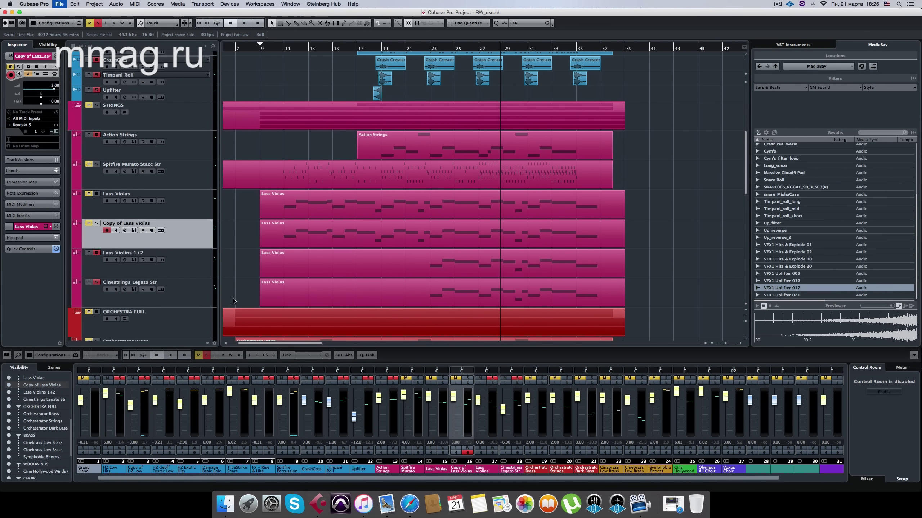
Duplicate the Cinestrings Legato Str track
left_click(179, 306)
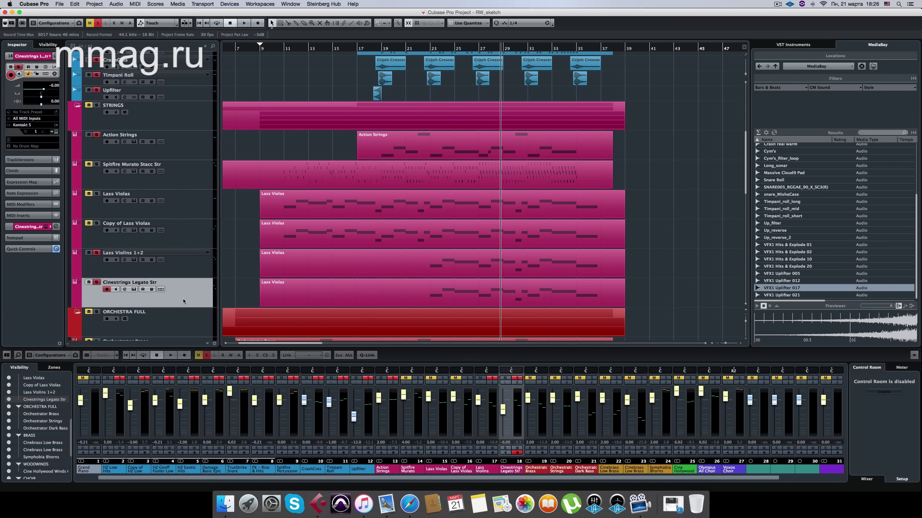
right_click(184, 301)
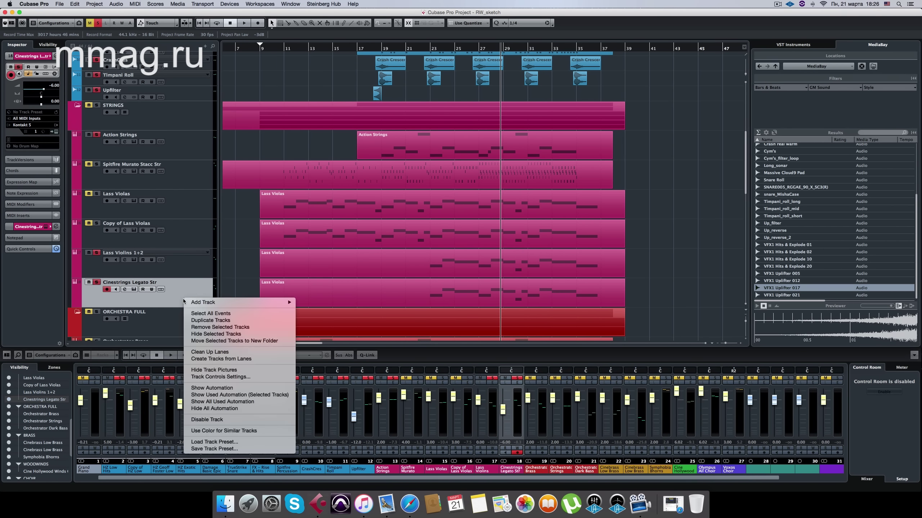
left_click(211, 320)
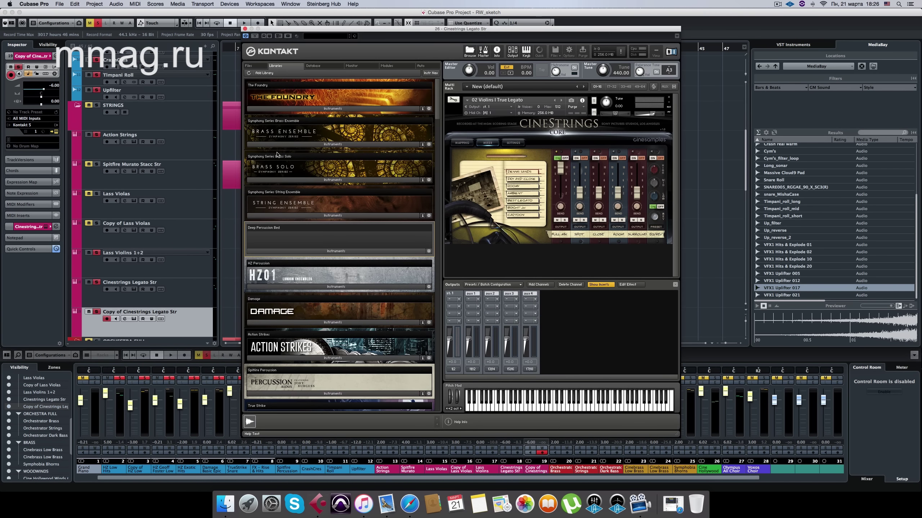
Load the Violins instrument from the Symphony Series String Ensemble library on the Copy of Cinestrings Legato Str track and close Kontakt
left_click(287, 217)
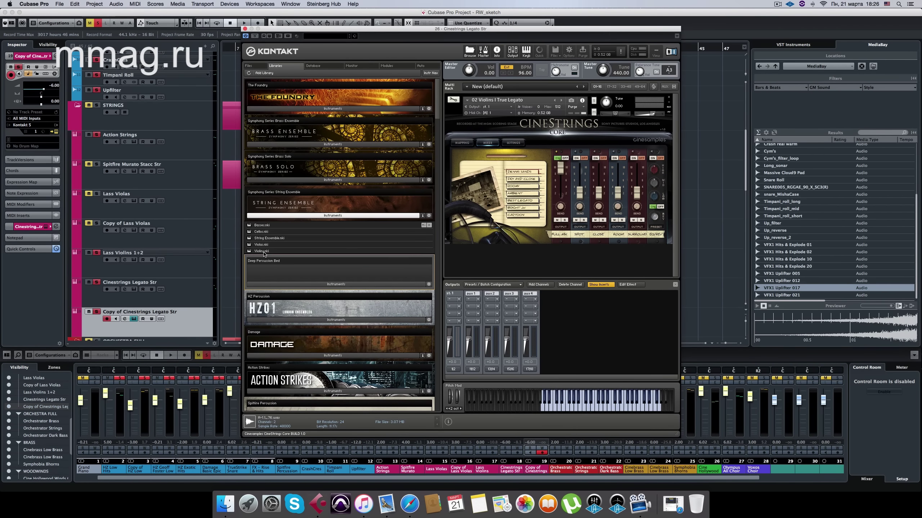
left_click(274, 252)
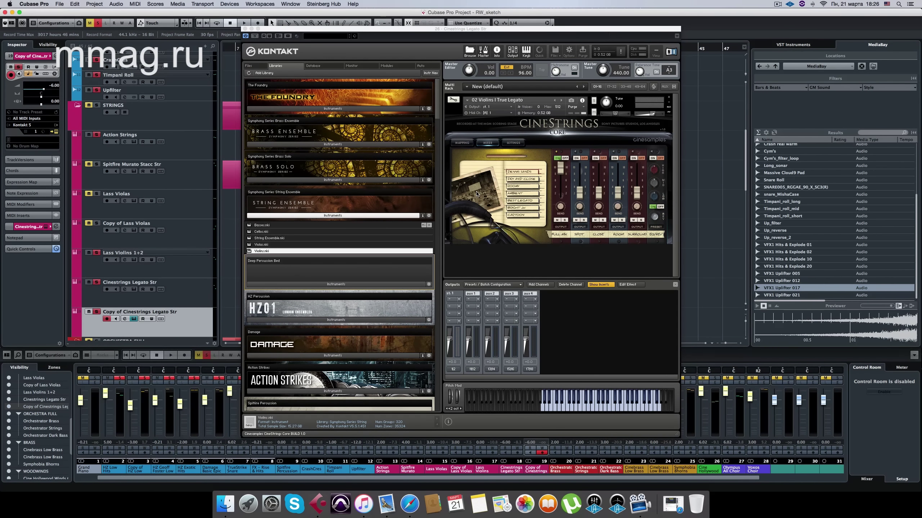
mouse_move(554, 187)
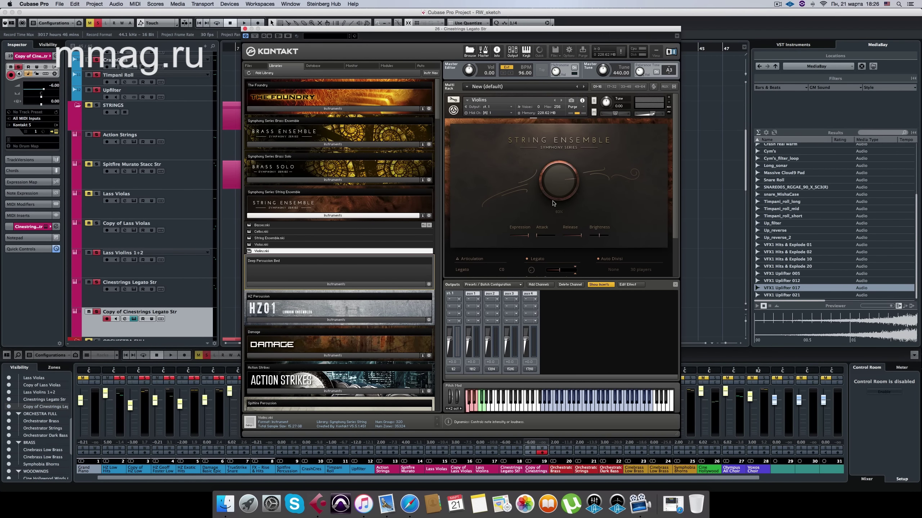
left_click(245, 29)
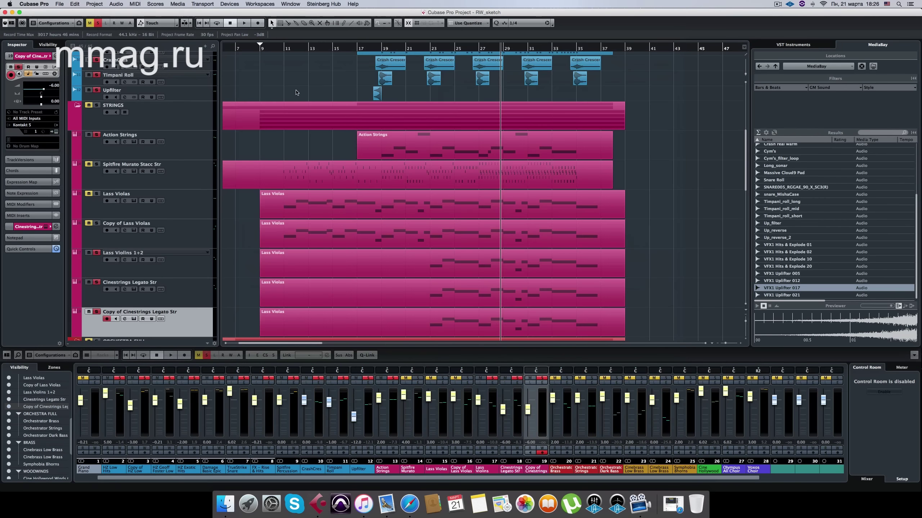
During playback from about bar 22, compare the Copy of Cinestrings Legato Str track in and out of solo and set its volume to 2.00
left_click(427, 48)
key("space")
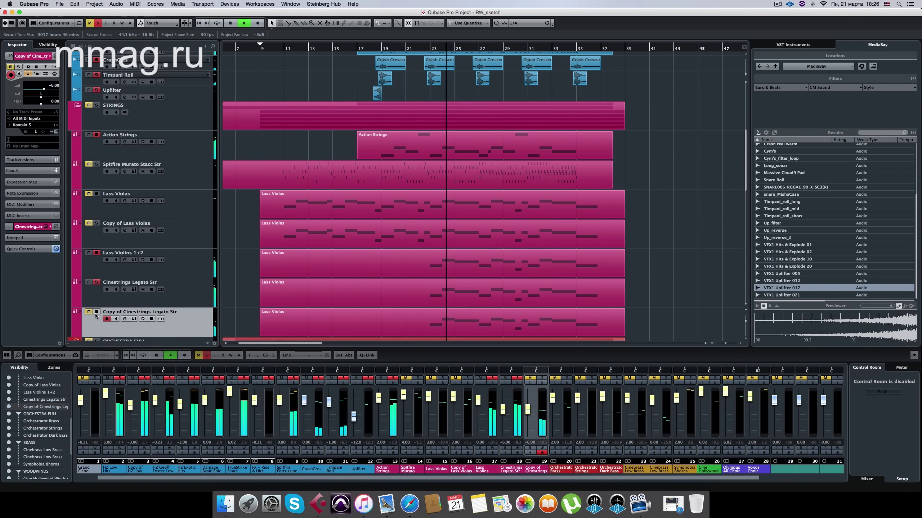
left_click_drag(43, 89, 52, 89)
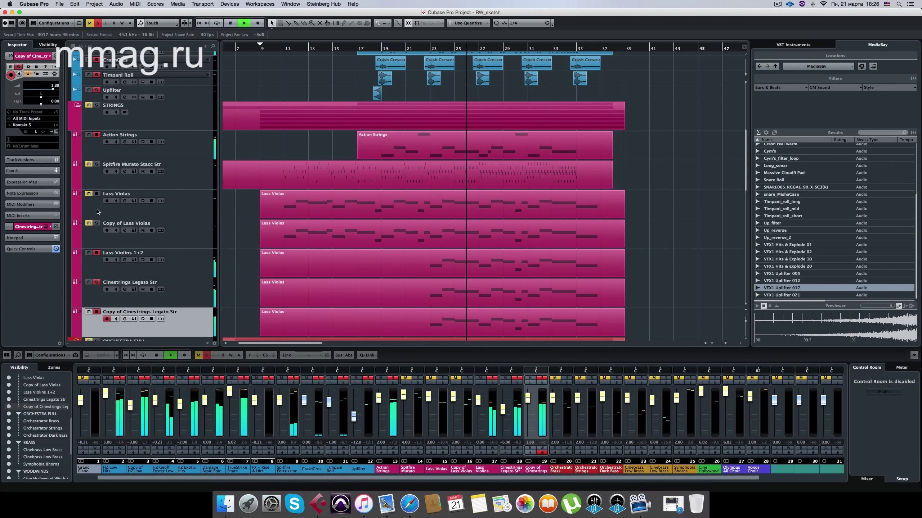
left_click(97, 311)
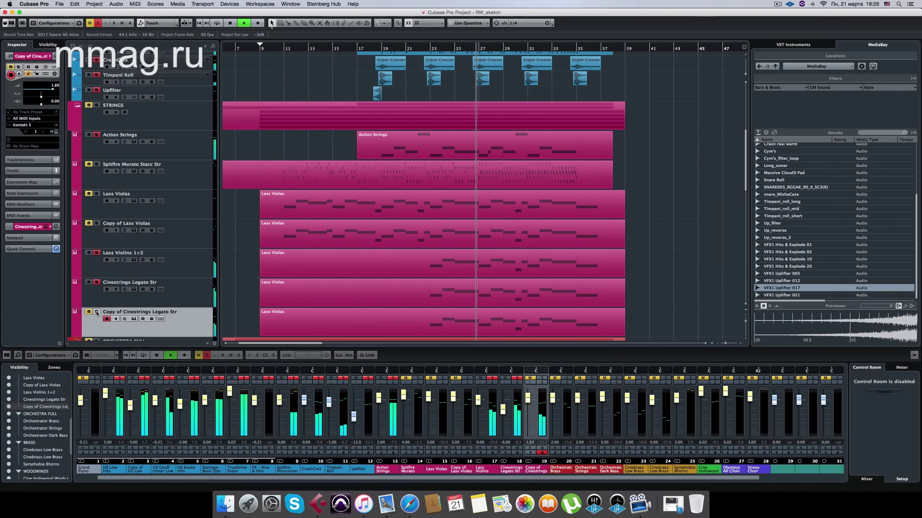
left_click(97, 312)
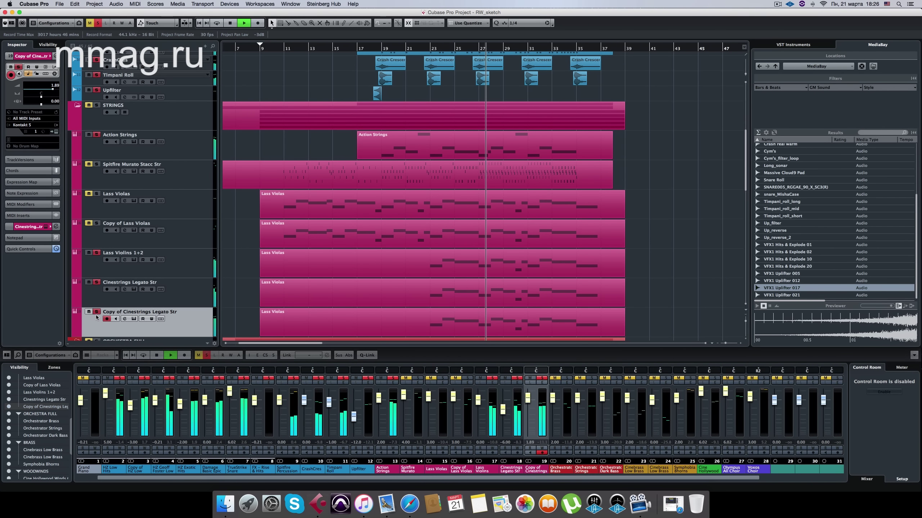
double_click(53, 86)
type("2")
key("Return")
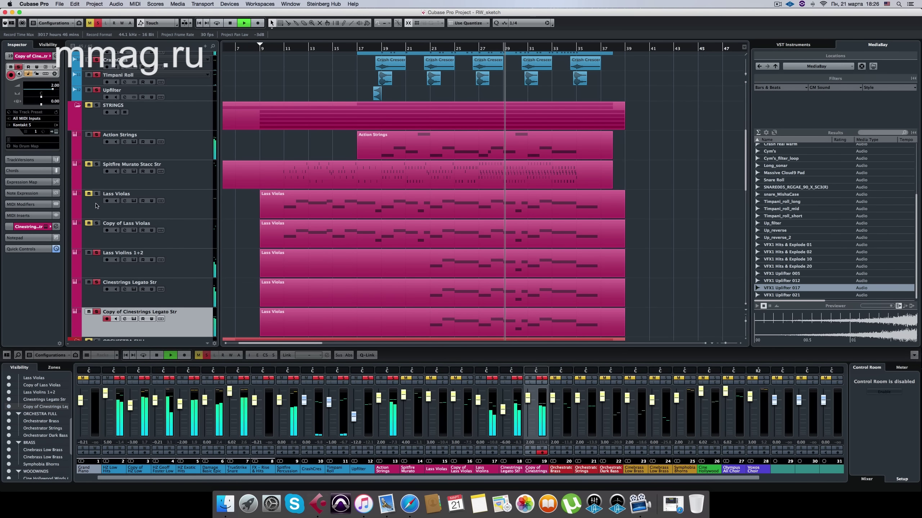
Select and solo the Lass Violas and Copy of Lass Violas tracks with the violins, listen to about bar 37 and stop playback
left_click(102, 227)
left_click(104, 218, "shift")
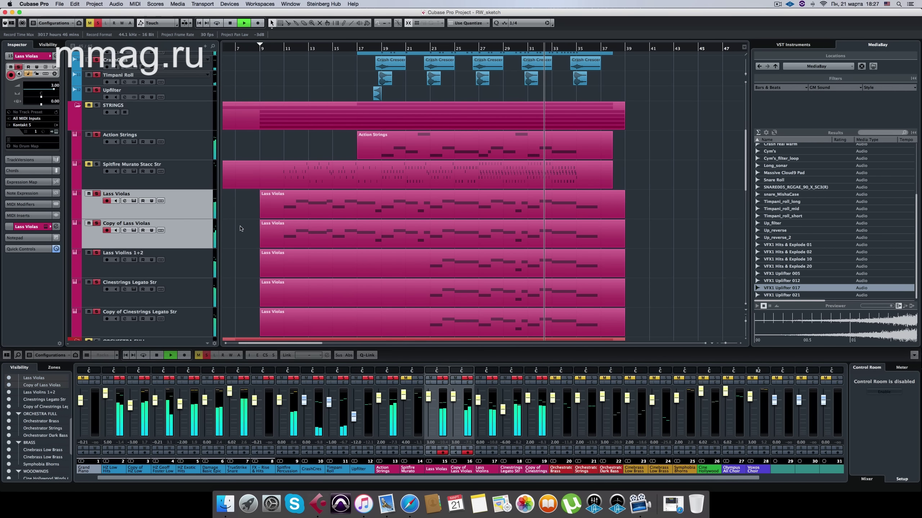
left_click_drag(745, 321, 745, 321)
left_click(568, 263)
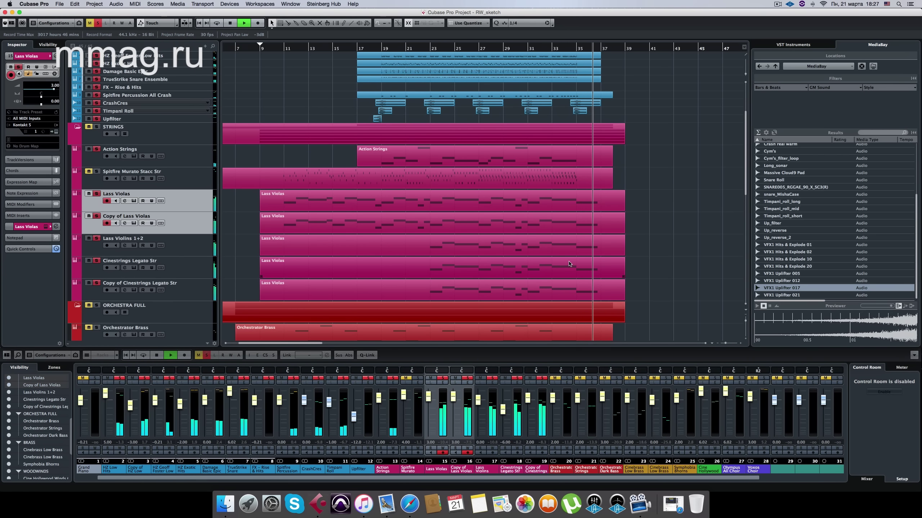
key("space")
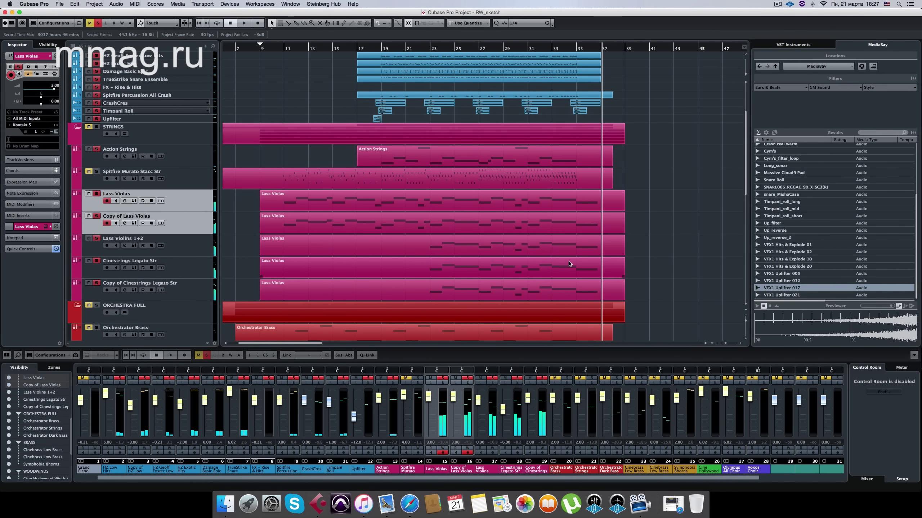